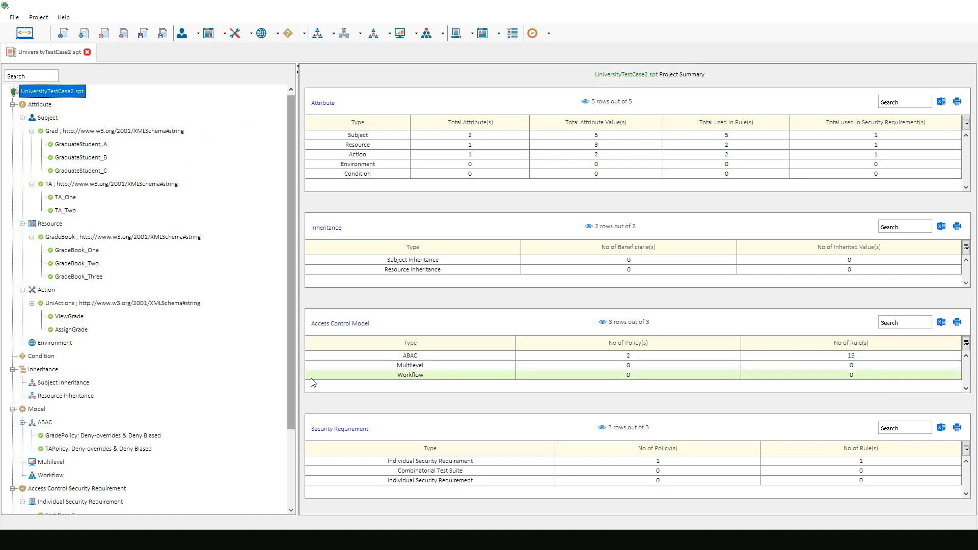
Review the rules of TAPolicy and GradePolicy and the security requirement defined in Test Case 2
drag(292, 386, 295, 456)
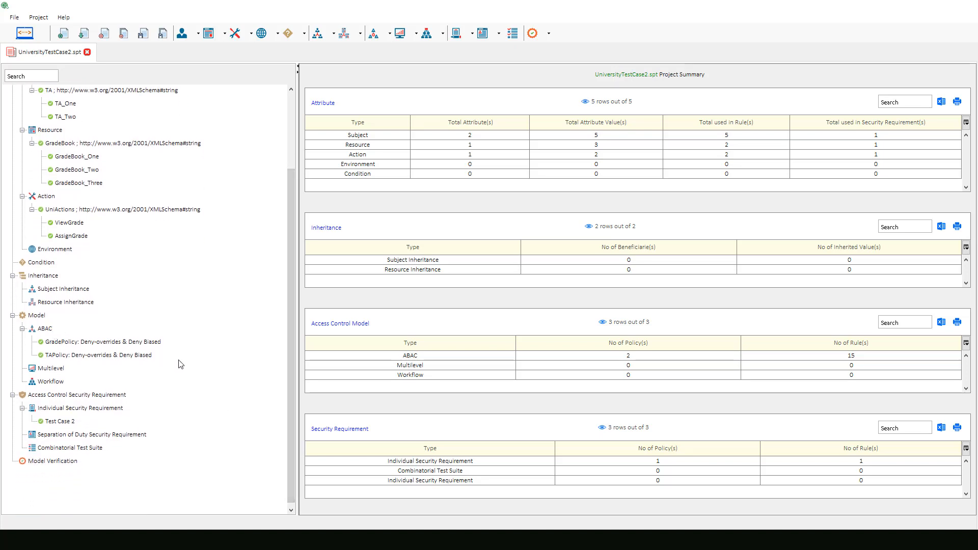
click(148, 355)
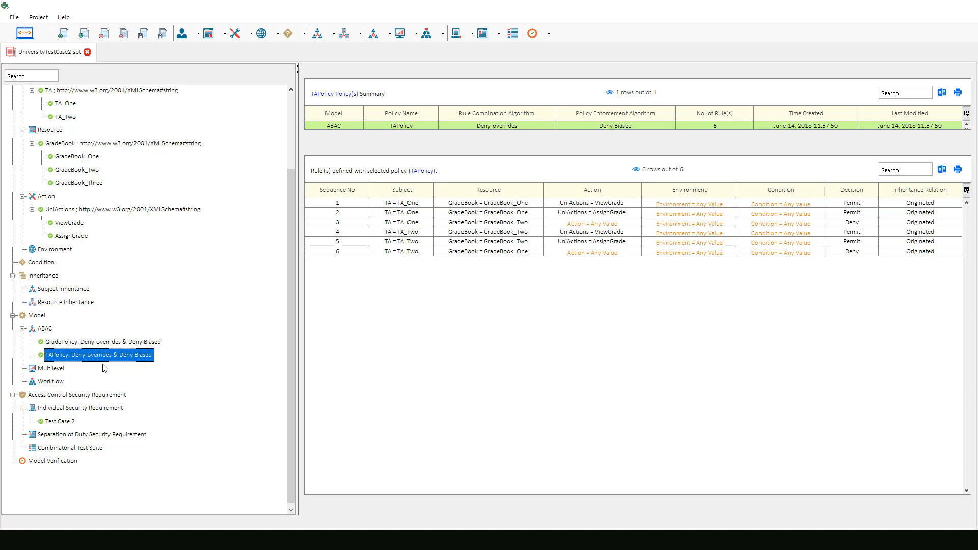
click(156, 343)
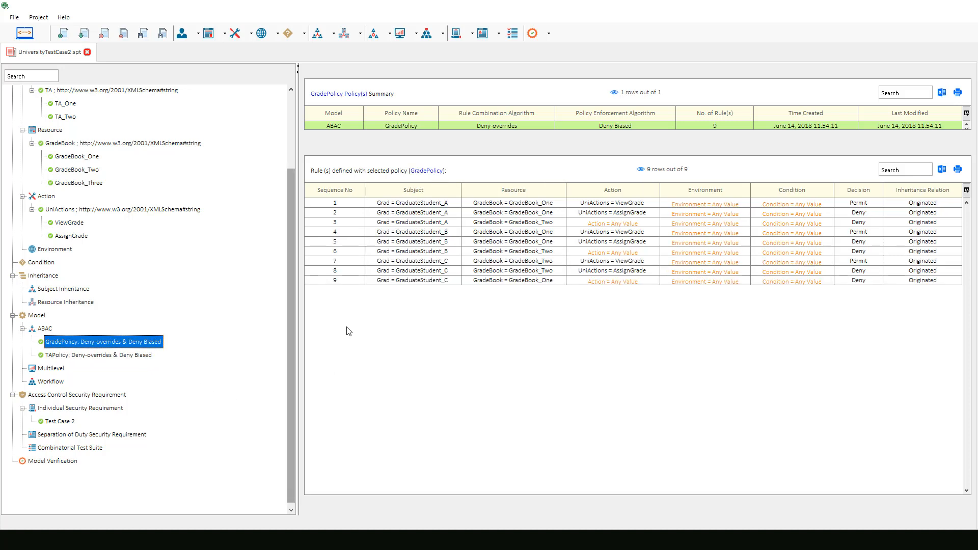
click(134, 356)
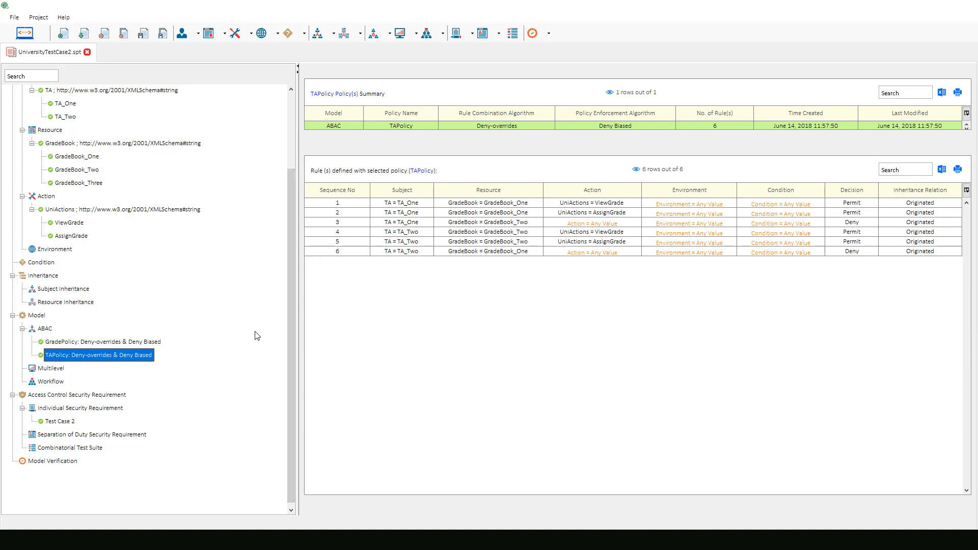
click(62, 422)
click(341, 203)
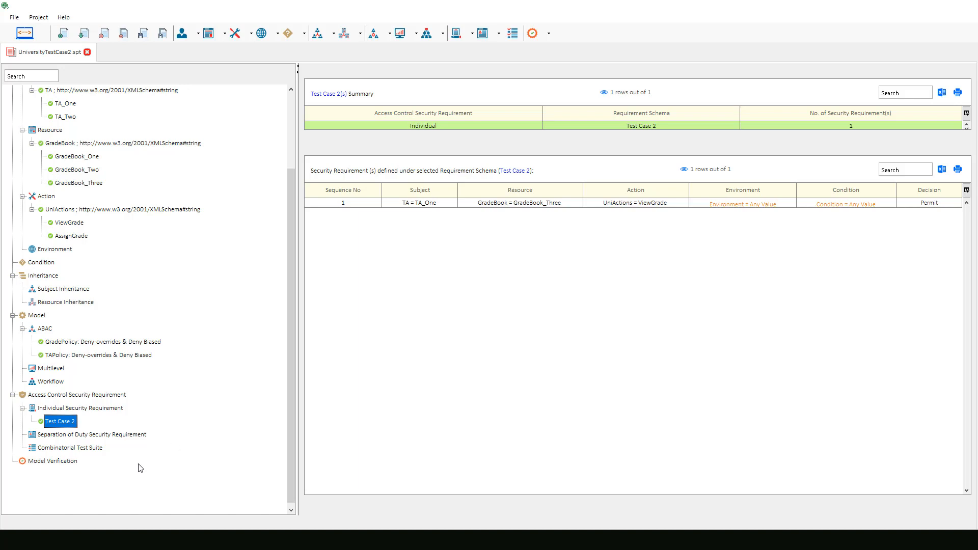
Start a new policy verification with the Individual : Test Case 2 requirement and the ABAC policies GradePolicy and TAPolicy
right_click(71, 465)
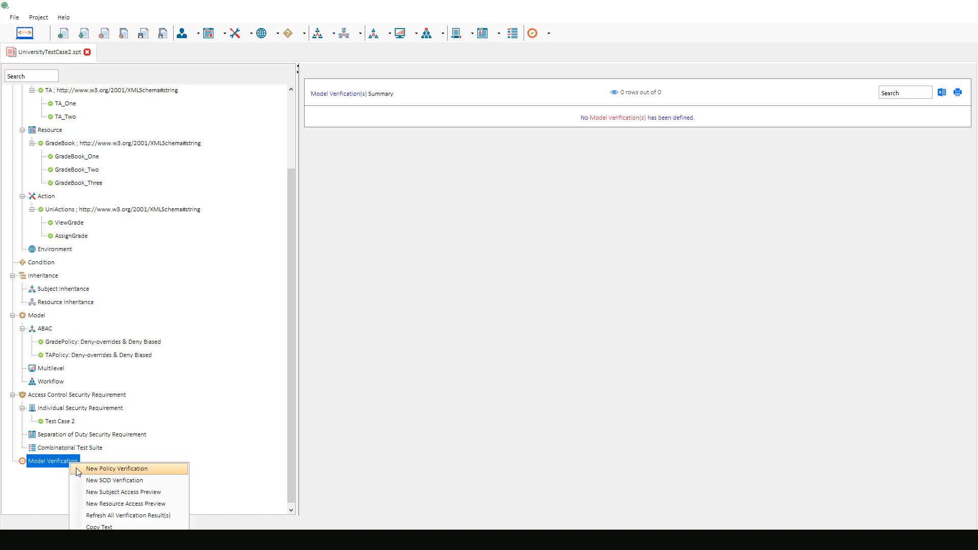
click(78, 469)
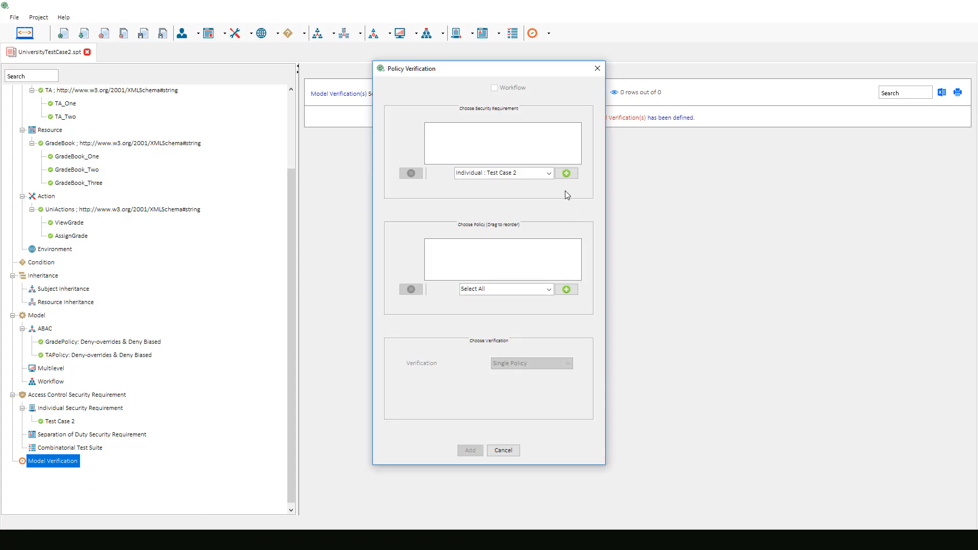
click(565, 176)
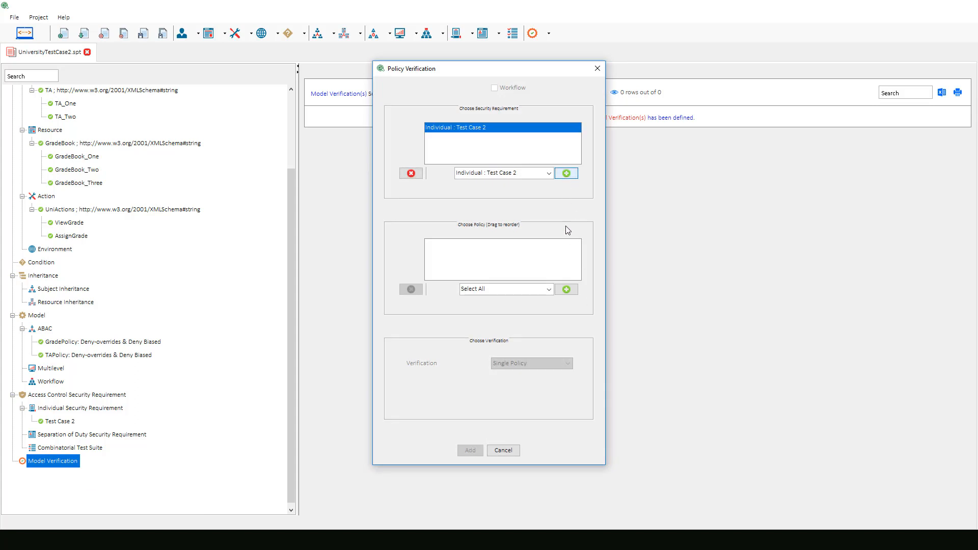
click(550, 289)
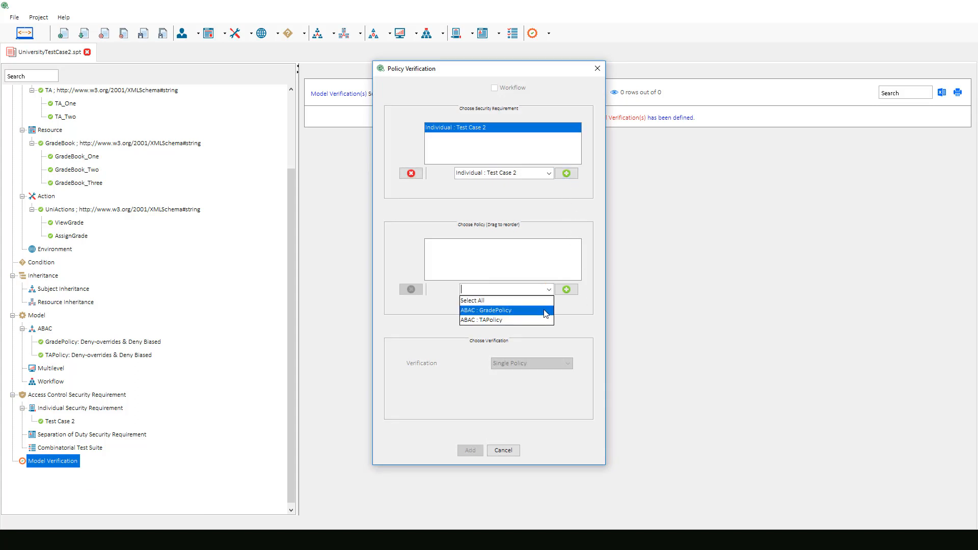
click(544, 308)
click(566, 289)
click(549, 290)
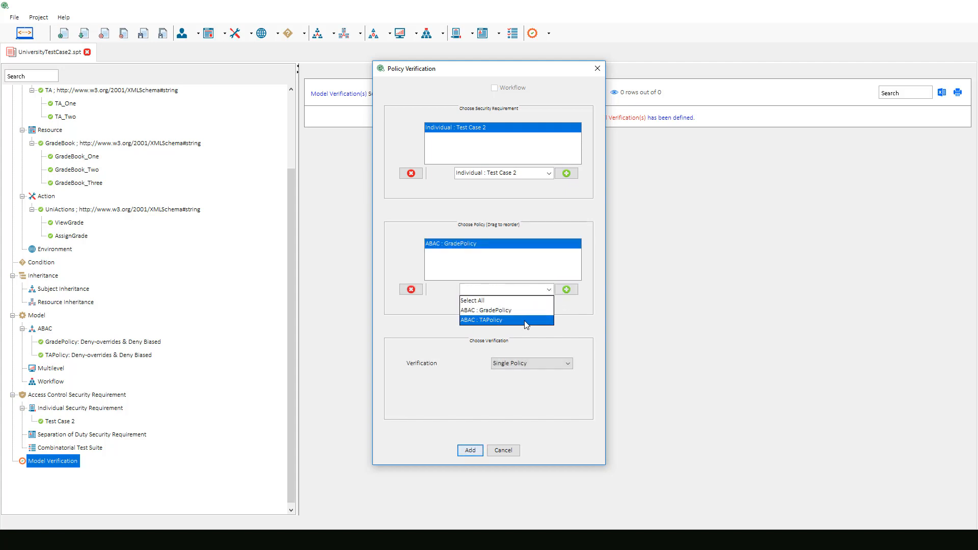
click(527, 322)
click(566, 290)
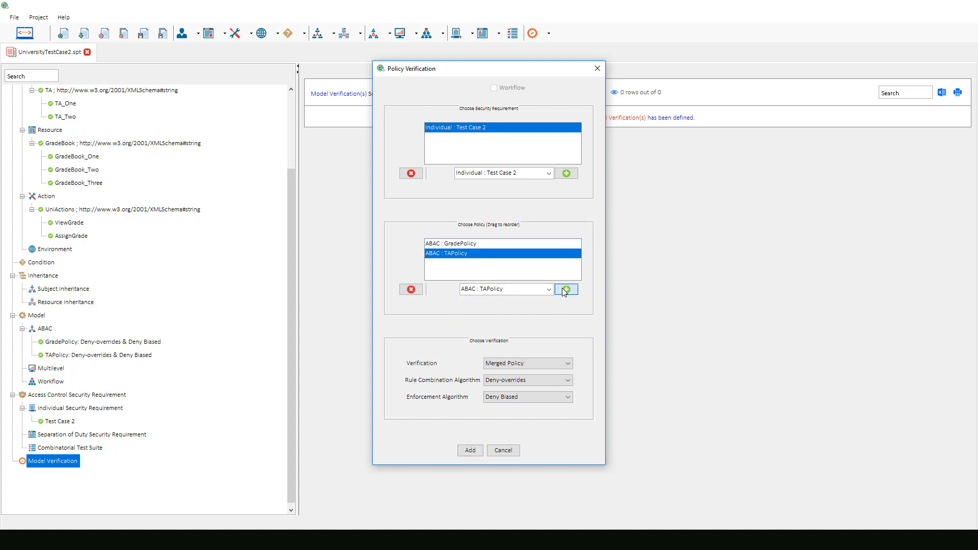
Set the verification technique to Combined Policy and add the policy verification to the project
click(568, 363)
click(561, 383)
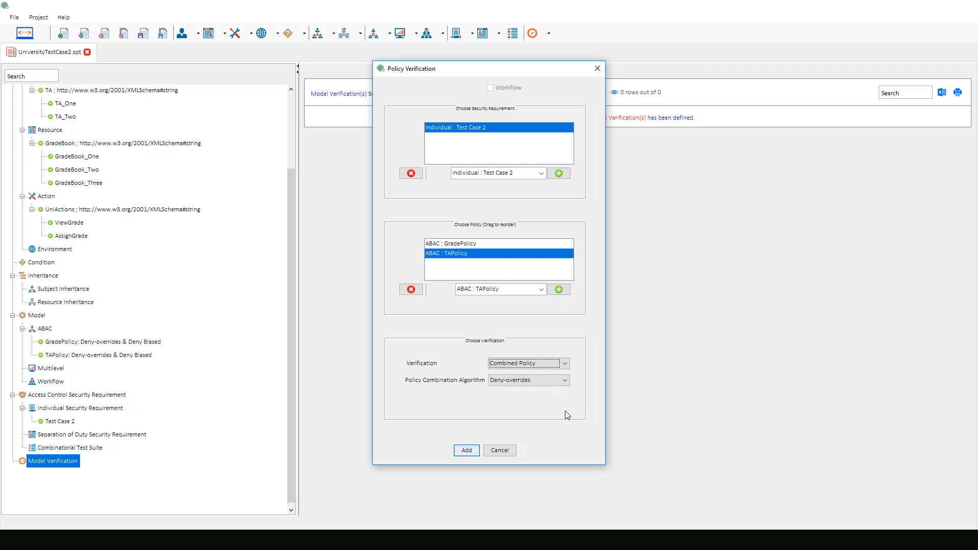
click(467, 451)
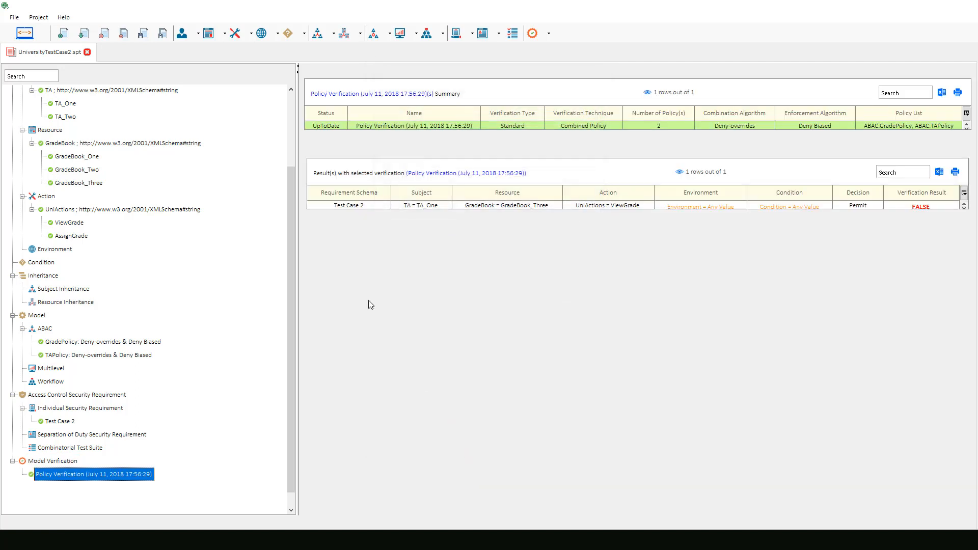
Examine the Test Case 2 verification result and the rule matches of GradePolicy and TAPolicy
click(331, 205)
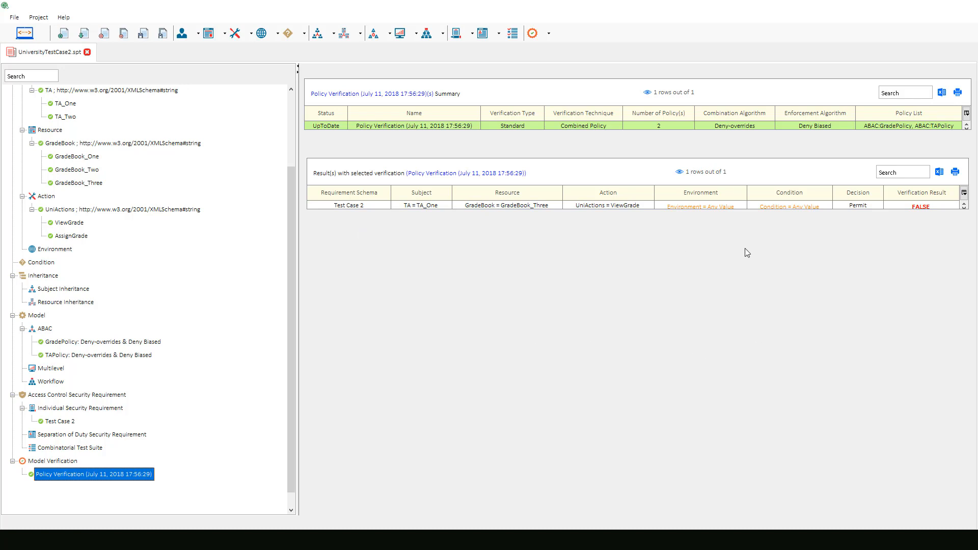
click(946, 207)
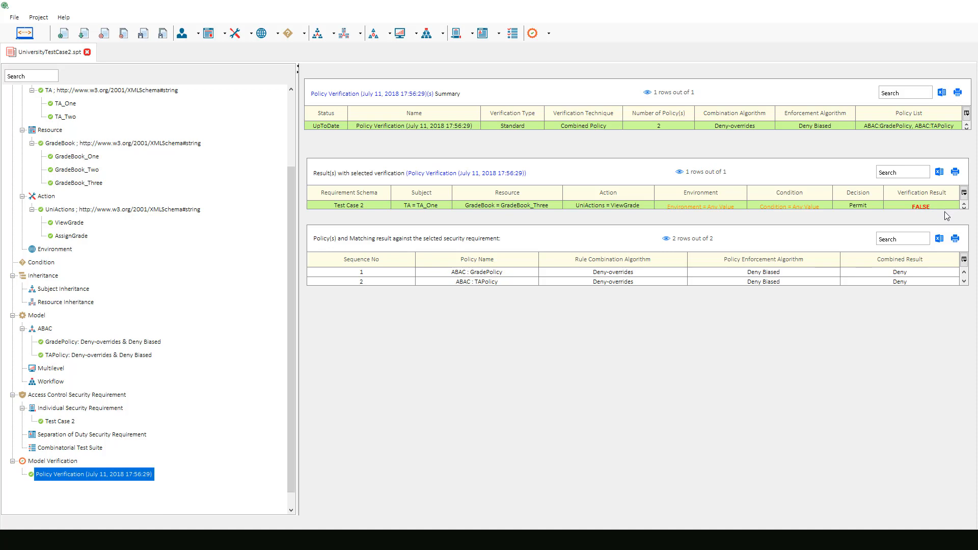
click(951, 273)
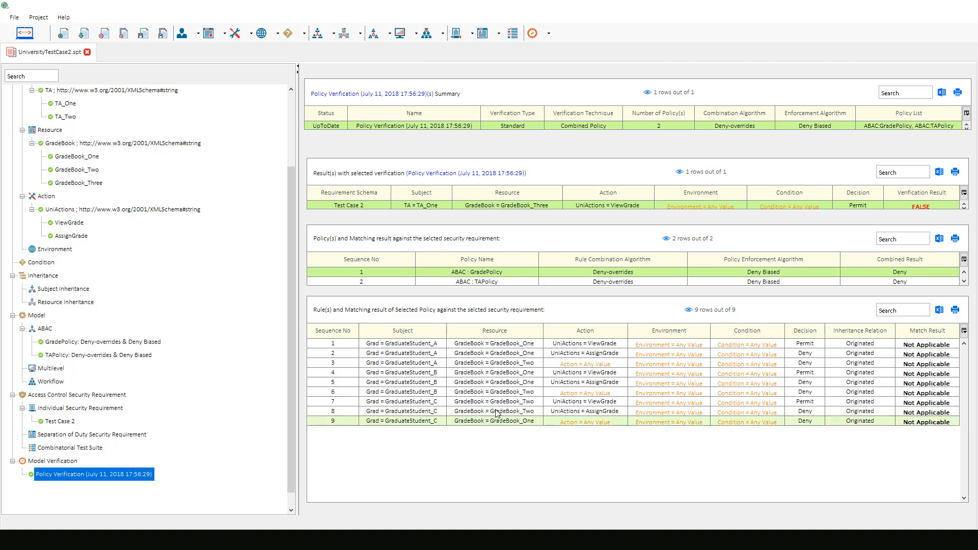
click(520, 280)
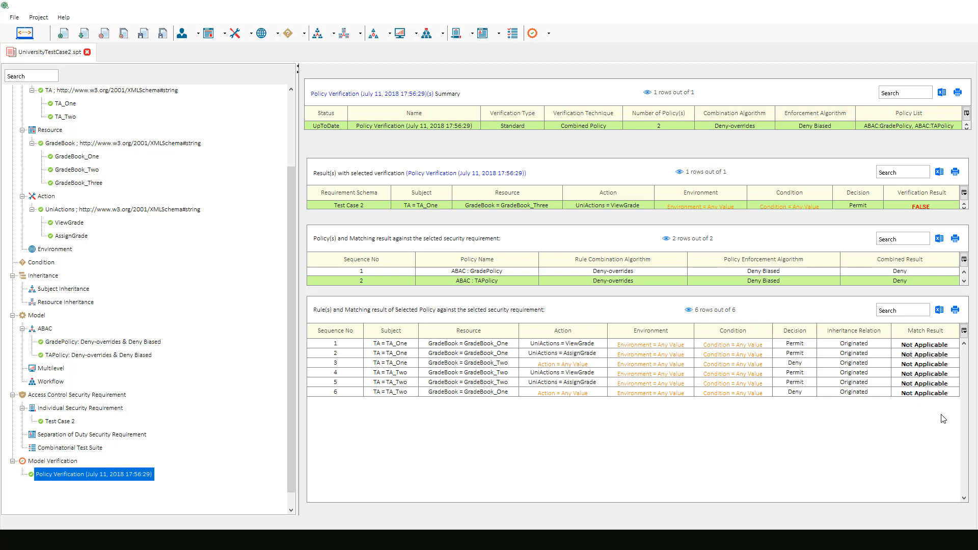
Start a new ABAC rule in TAPolicy with subject TA = TA_One and resource GradeBook = GradeBook_Three
click(119, 361)
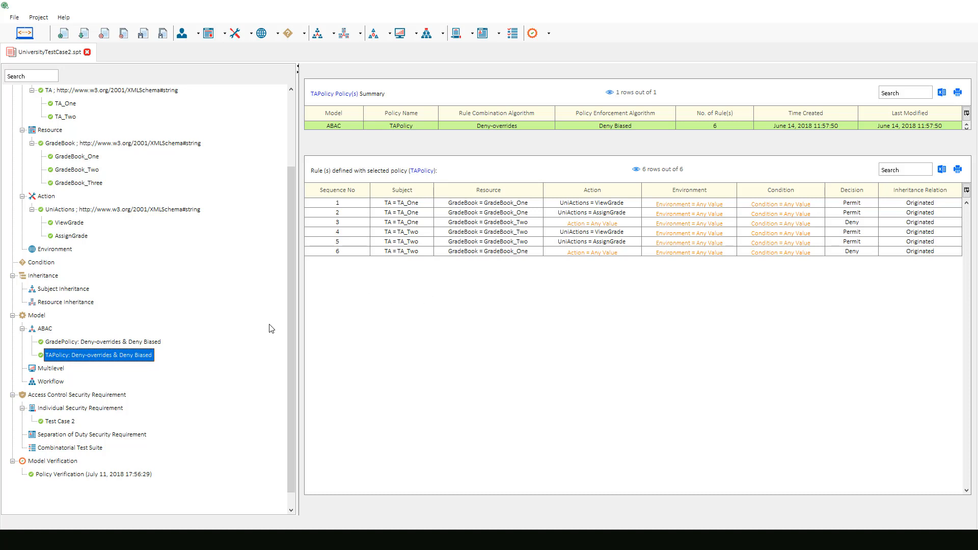
right_click(128, 359)
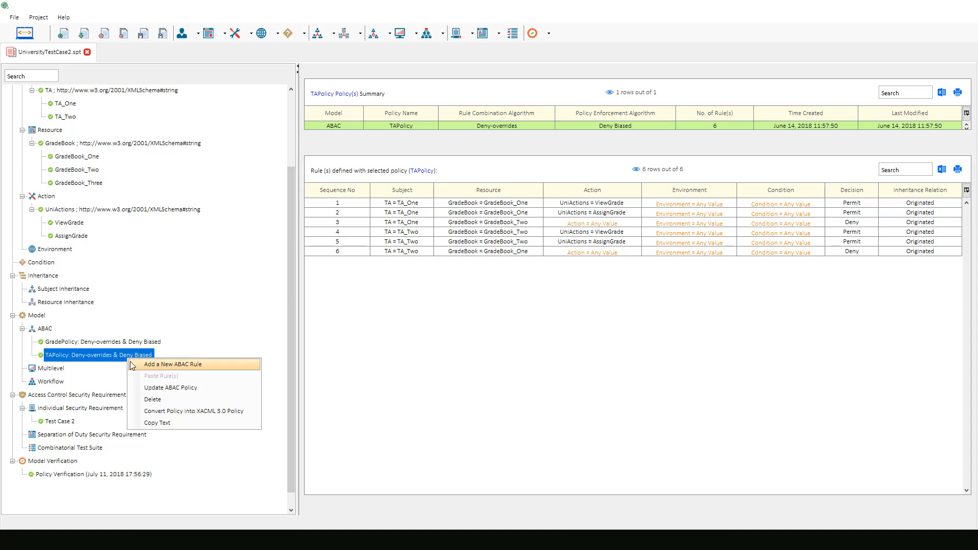
click(153, 365)
click(350, 213)
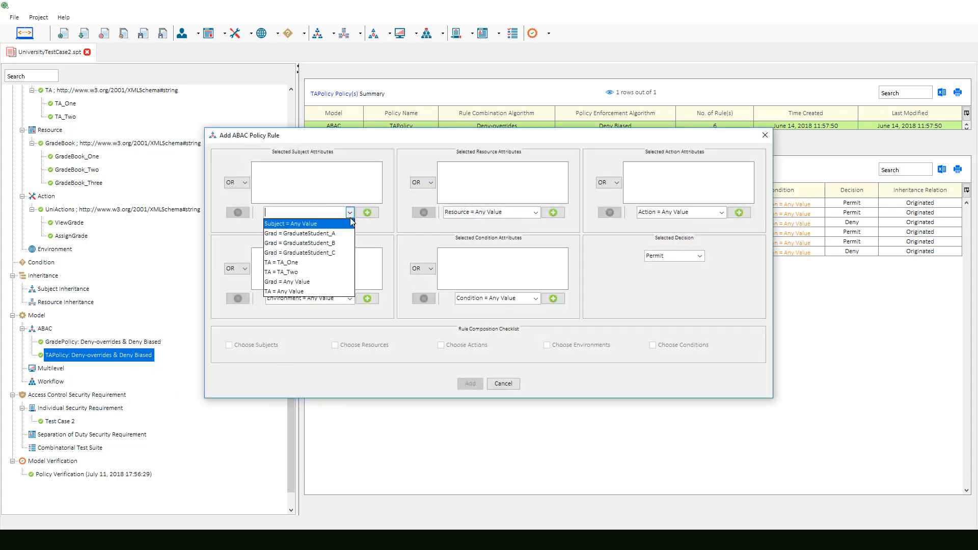
click(342, 257)
click(367, 212)
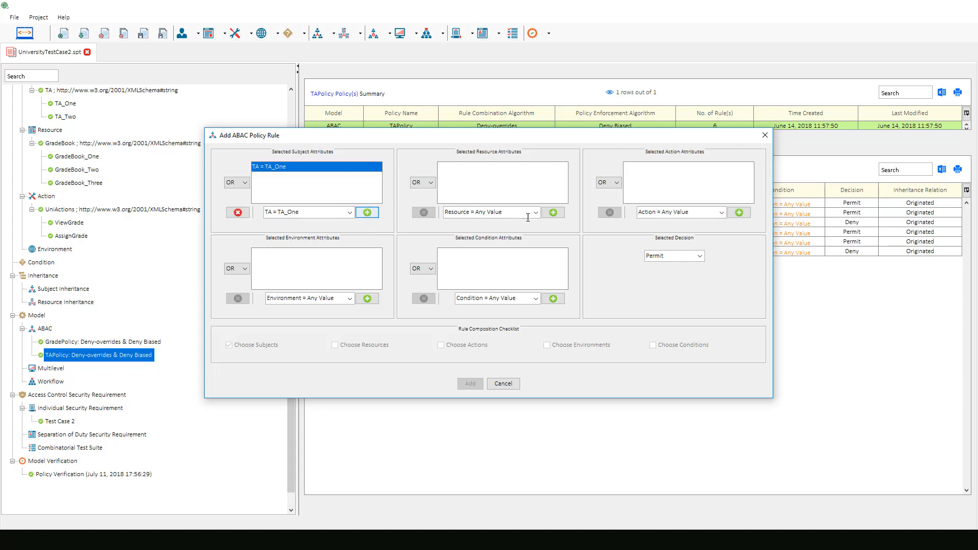
click(535, 212)
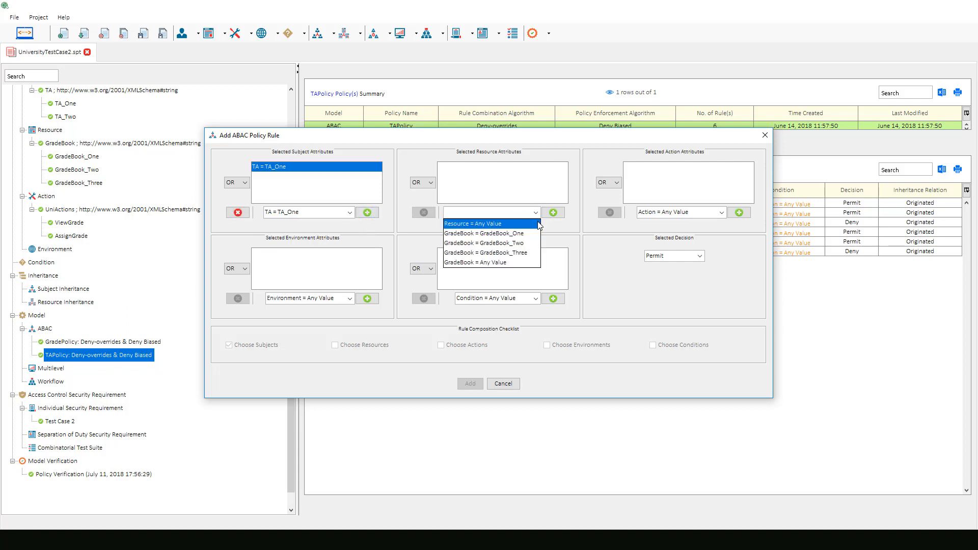
click(536, 253)
click(553, 213)
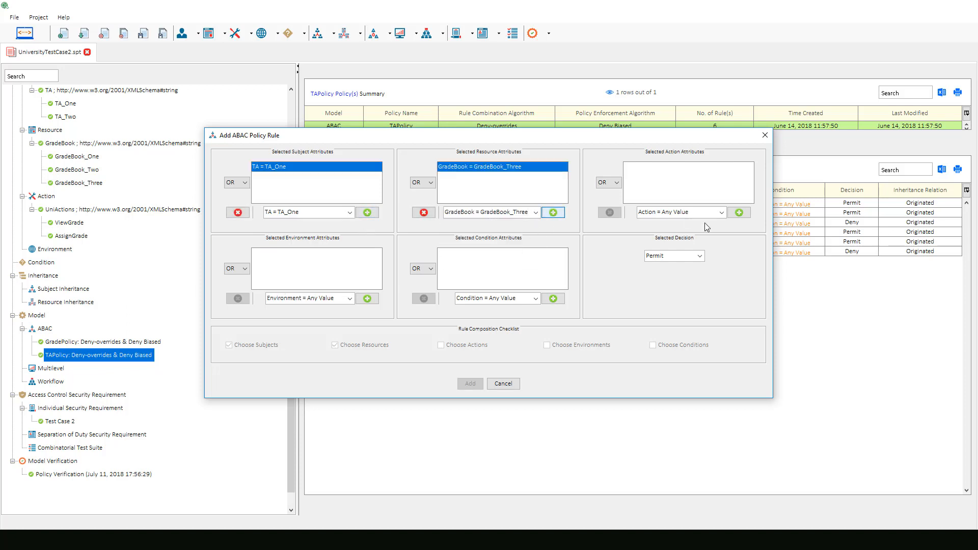
Give the rule the action UniActions = ViewGrade with any environment and condition value, and add it to TAPolicy
click(722, 212)
click(719, 233)
click(739, 213)
click(367, 299)
click(553, 299)
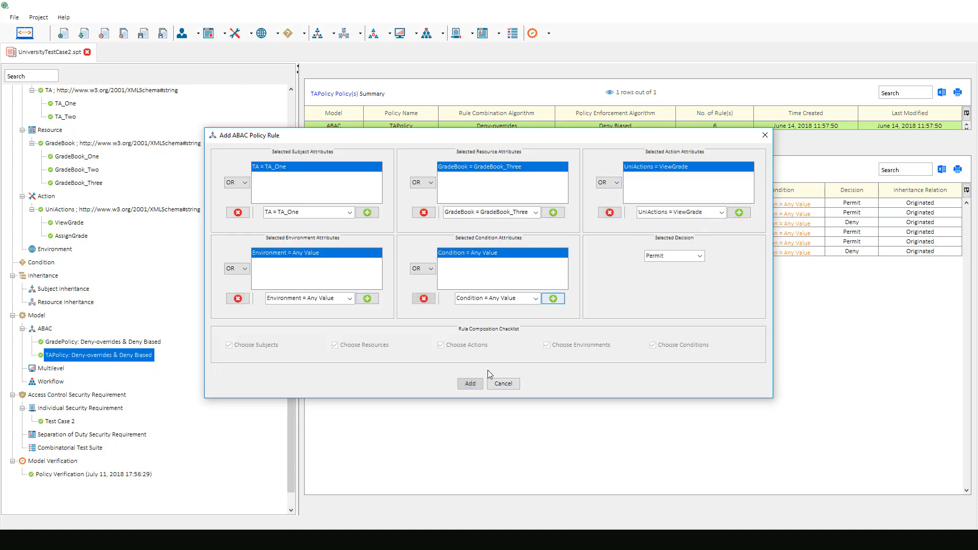
click(472, 383)
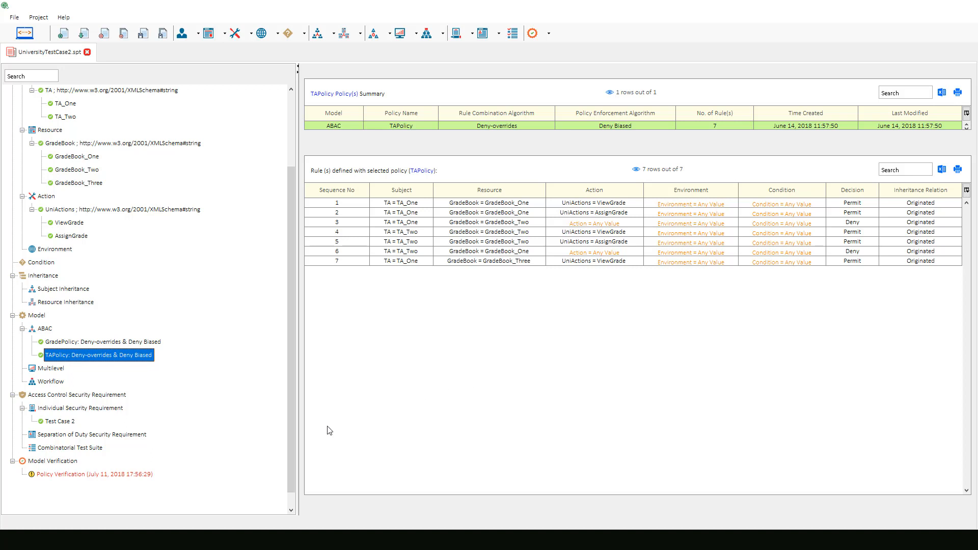
Refresh the outdated policy verification and display TAPolicy's rule matches for Test Case 2
right_click(142, 478)
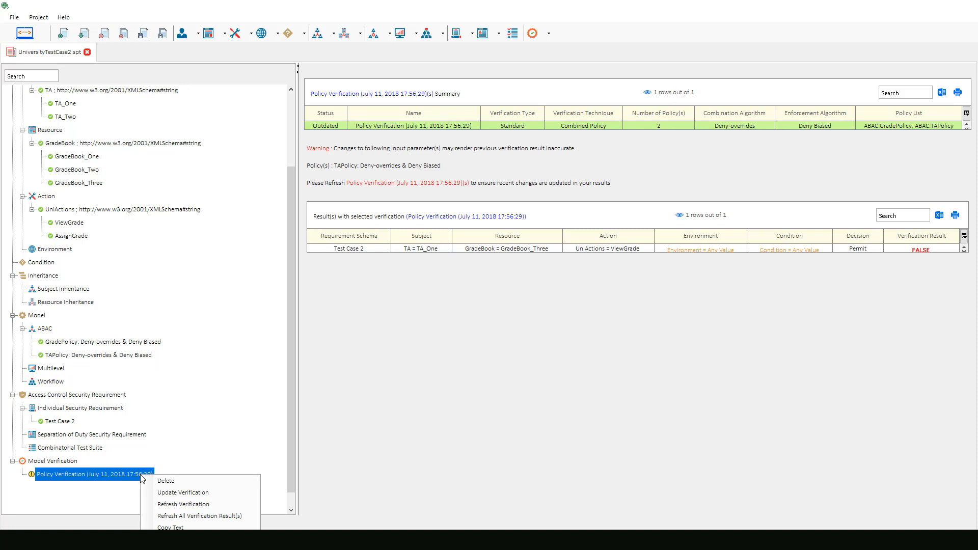
click(151, 504)
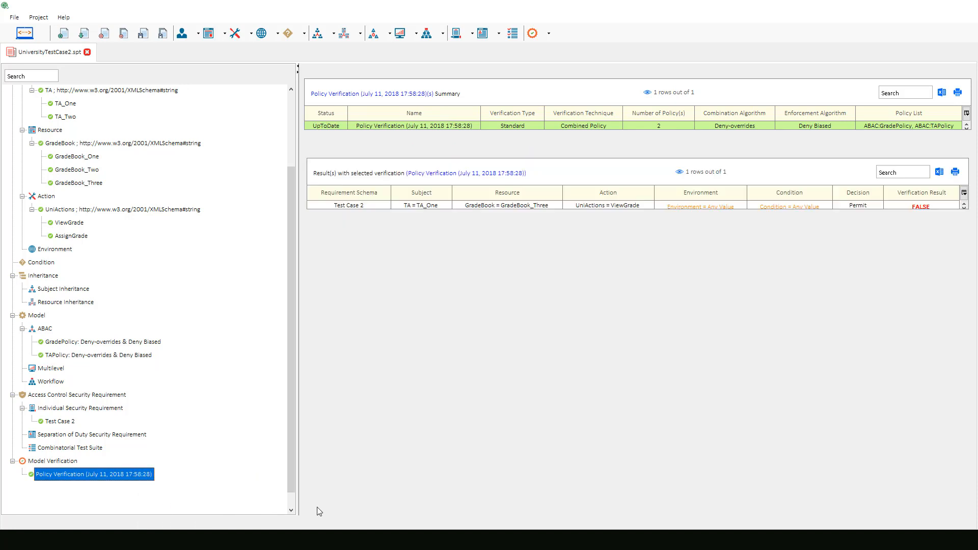
click(882, 203)
click(896, 282)
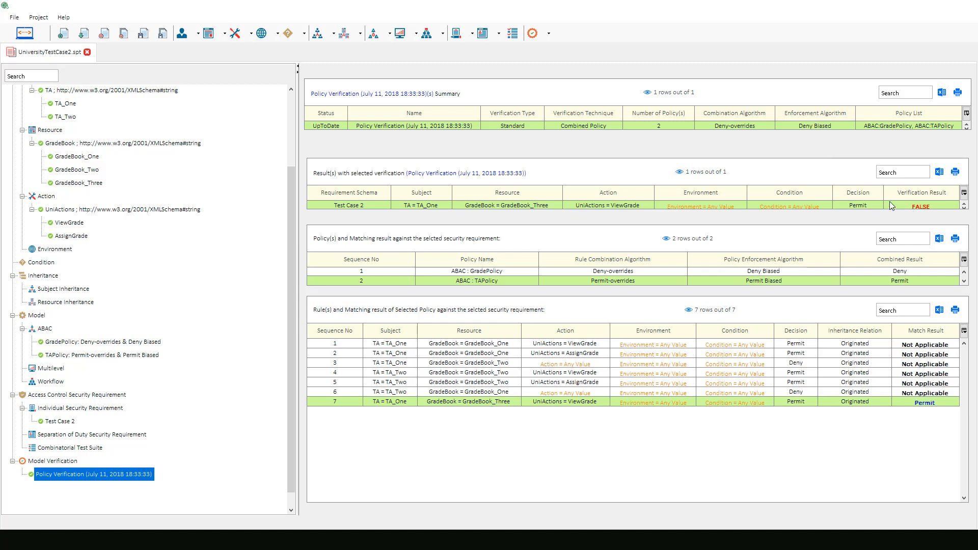
Update the policy verification to use Permit-overrides as its policy combination algorithm
right_click(140, 478)
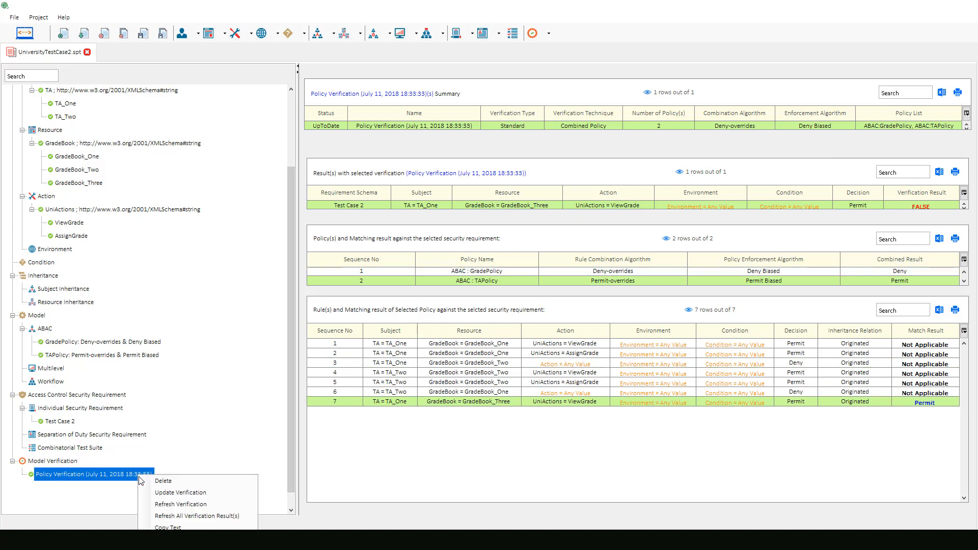
click(150, 493)
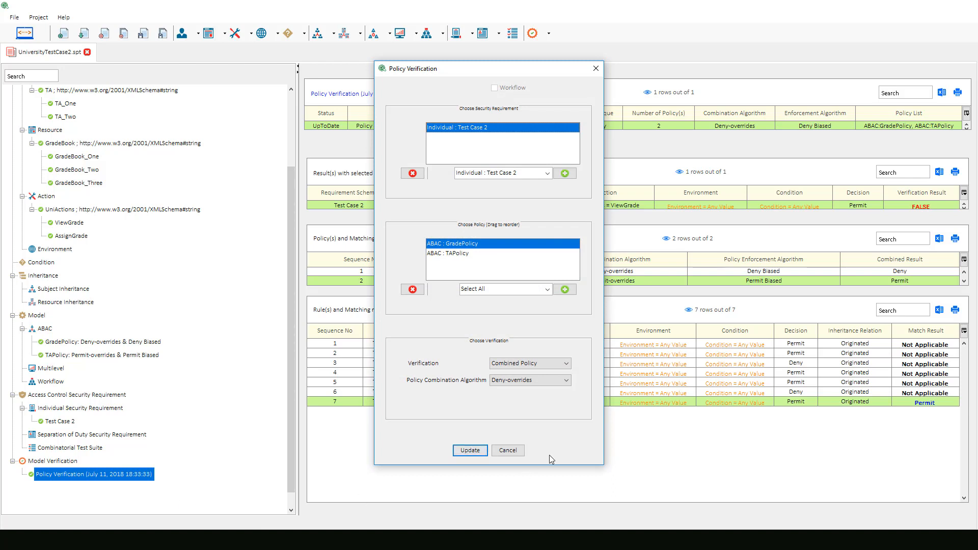
click(566, 387)
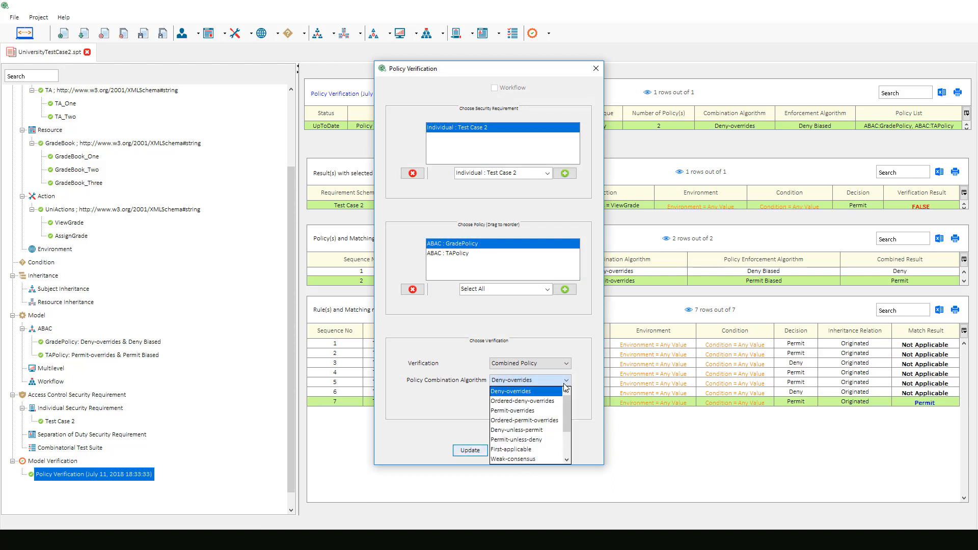
click(554, 411)
click(471, 451)
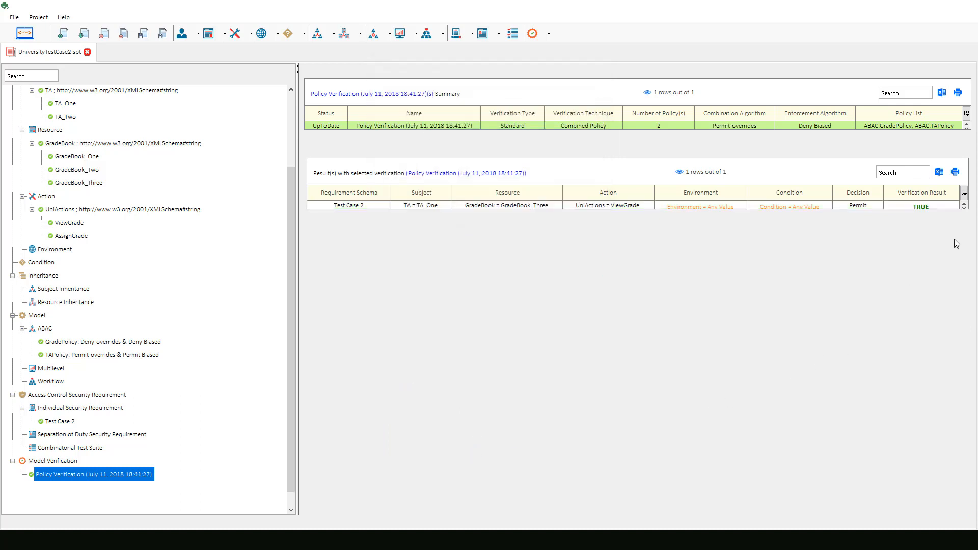
Examine the updated Test Case 2 result for both policies and the match of TAPolicy's rule 7
click(958, 207)
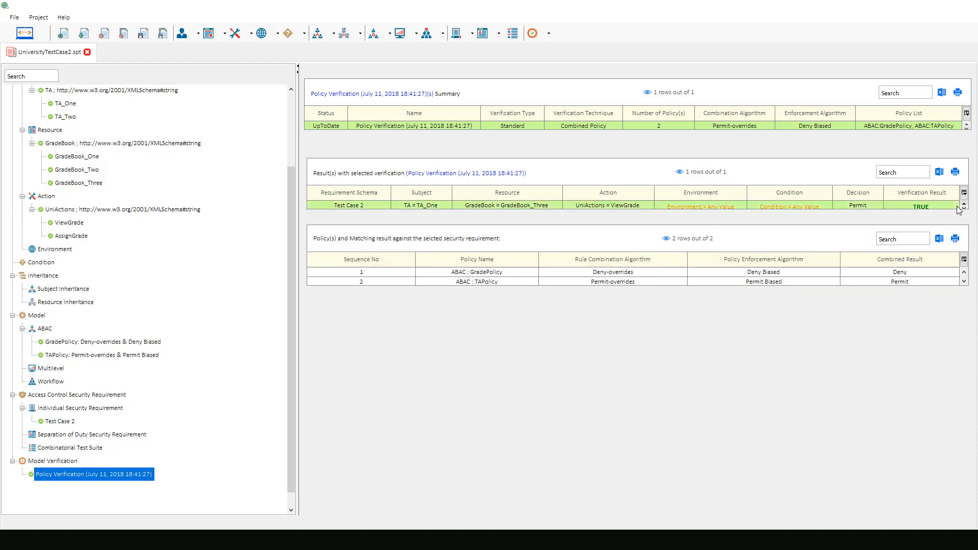
click(926, 273)
click(931, 281)
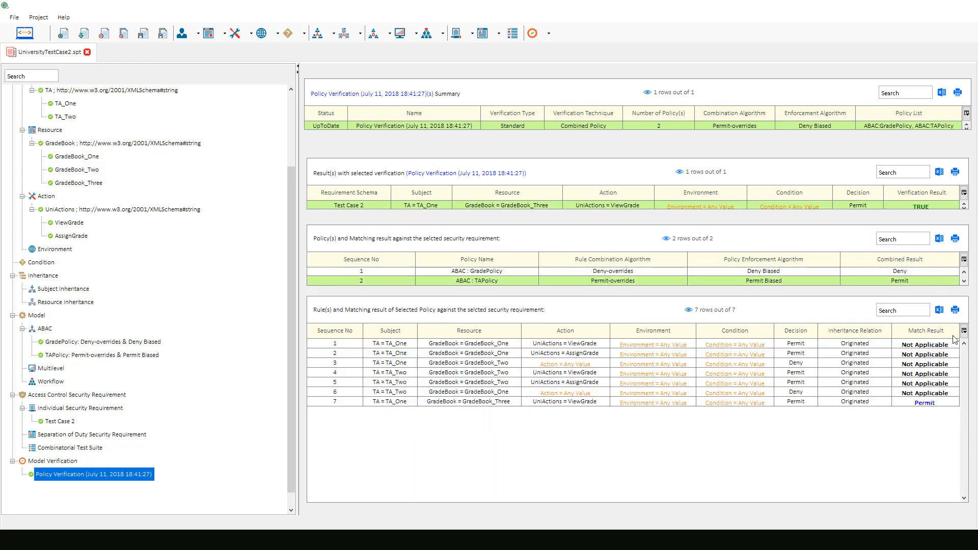
click(950, 405)
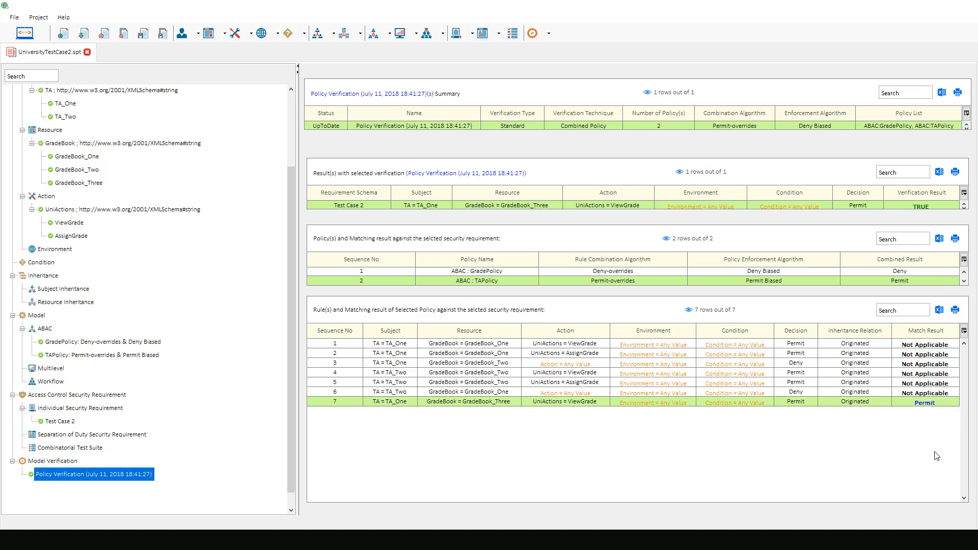